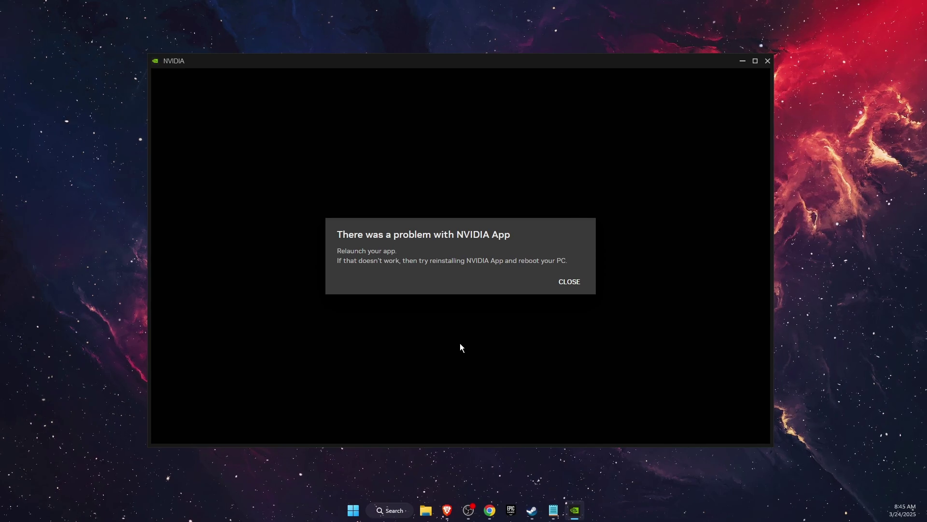
Dismiss the NVIDIA App error window and launch the Services console with a 'serv' search.
{"action": "left_click", "coordinate": [766, 61]}
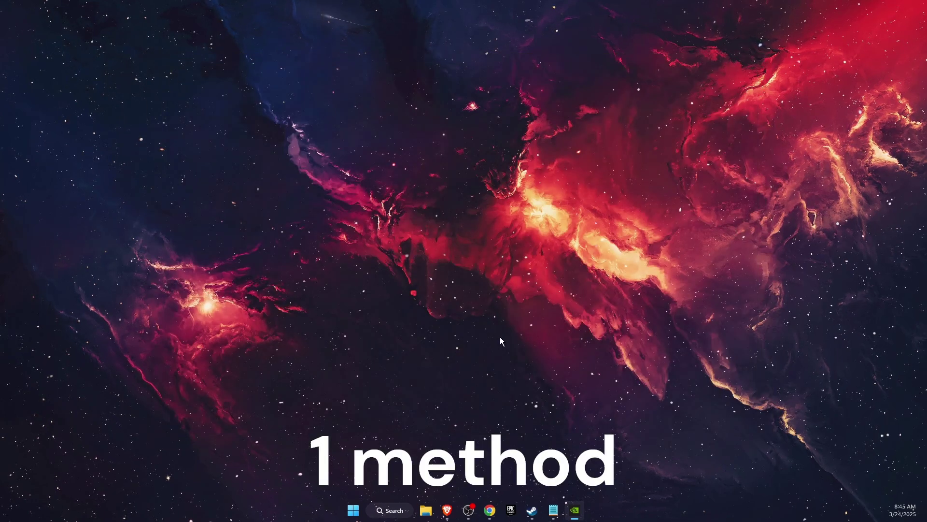
{"action": "left_click", "coordinate": [407, 514]}
{"action": "type", "text": "services"}
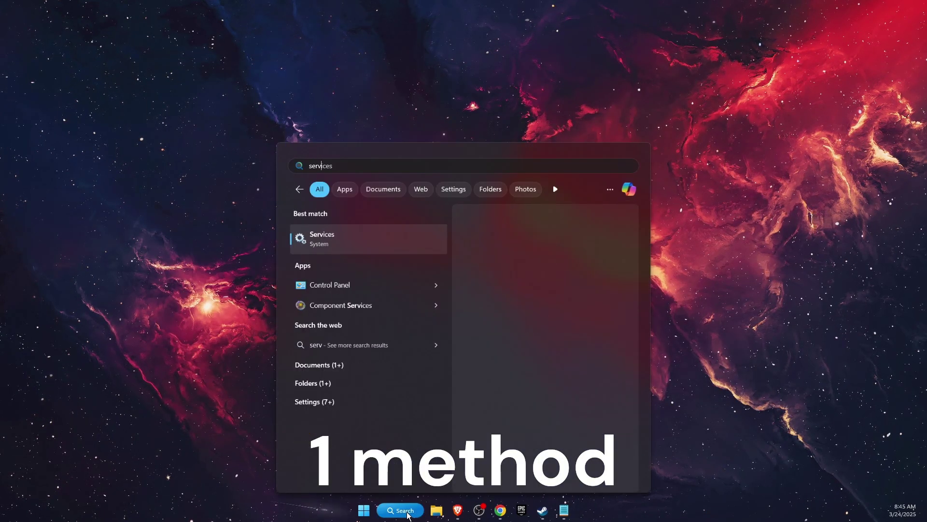
{"action": "type", "text": "v"}
{"action": "left_click", "coordinate": [424, 238]}
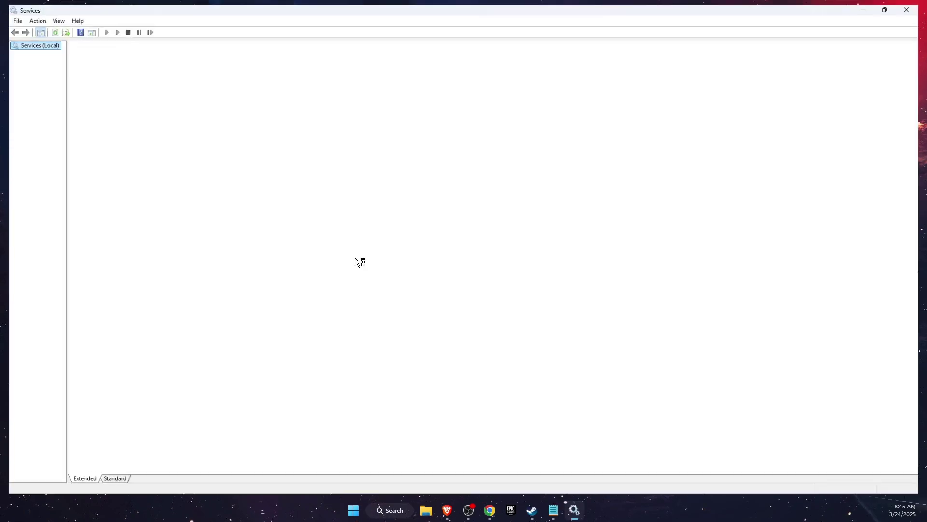
Jump to the NVIDIA services and inspect Display Container LS, LocalSystem Container and FrameView SDK.
{"action": "left_click", "coordinate": [306, 203]}
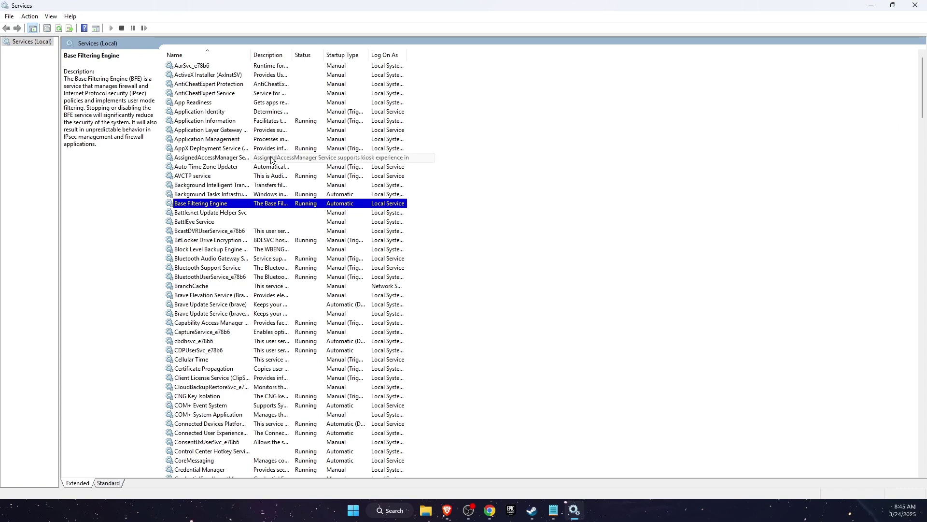
{"action": "key", "text": "n"}
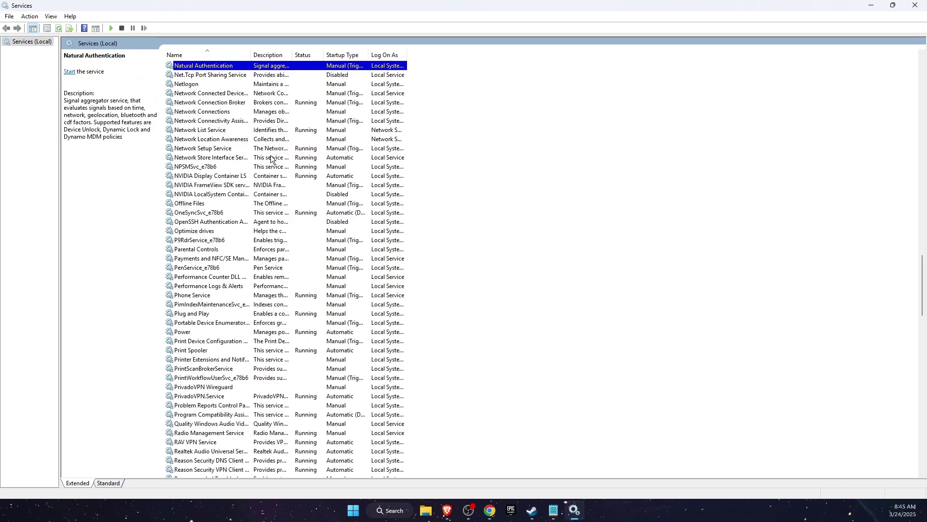
{"action": "left_click", "coordinate": [207, 169]}
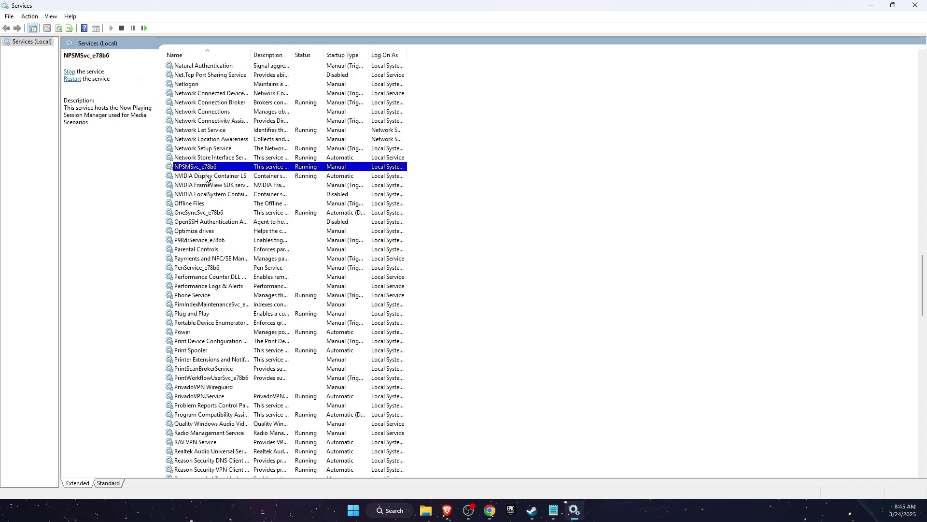
{"action": "left_click", "coordinate": [210, 196]}
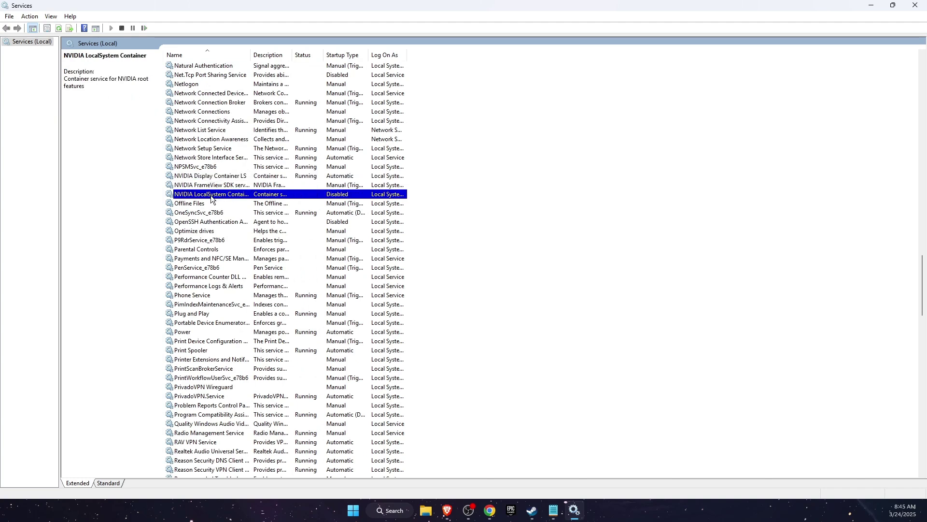
{"action": "left_click", "coordinate": [214, 175]}
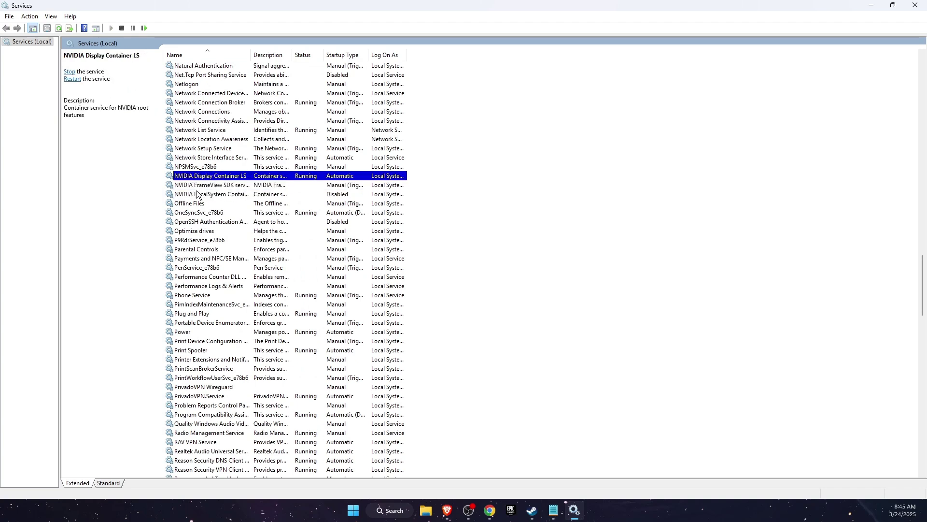
{"action": "left_click", "coordinate": [196, 190]}
{"action": "left_click", "coordinate": [208, 176]}
Review Display Container LS, then set NVIDIA FrameView SDK to Automatic startup and start it.
{"action": "double_click", "coordinate": [209, 176]}
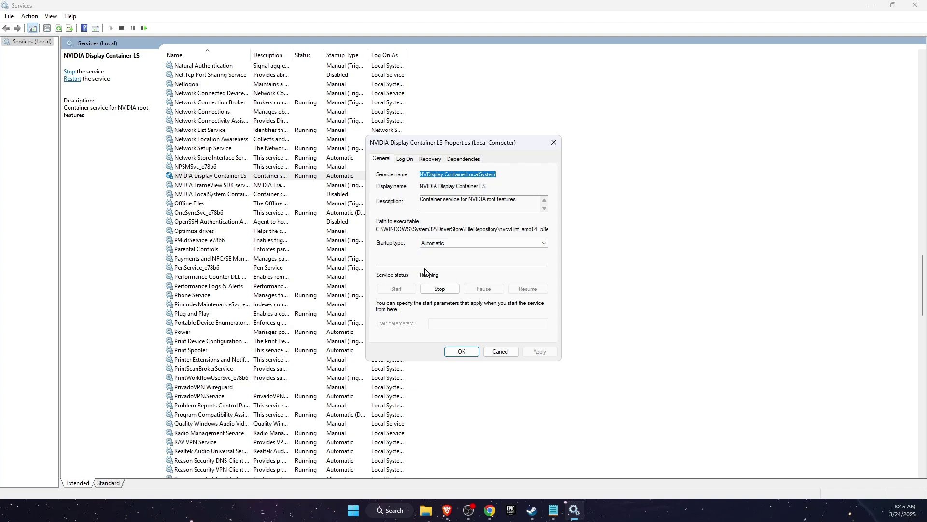
{"action": "left_click", "coordinate": [500, 351]}
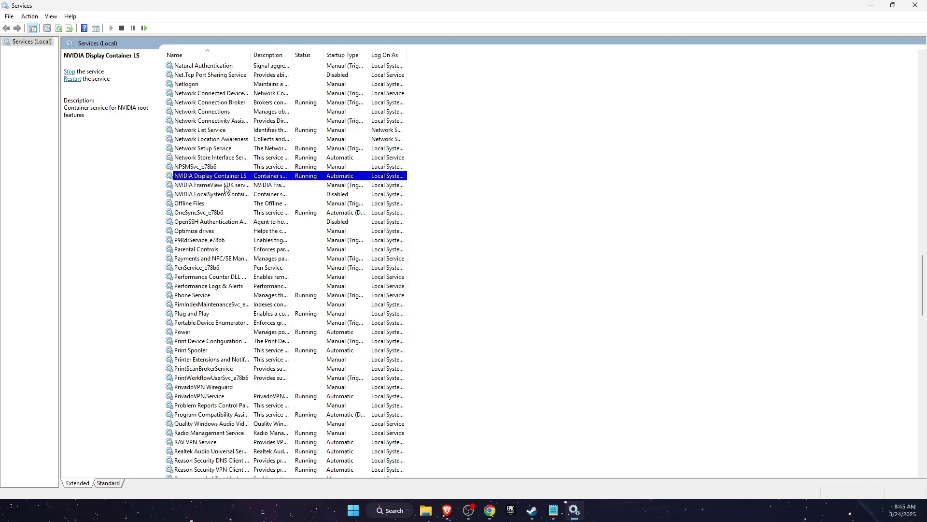
{"action": "key", "text": "Down"}
{"action": "key", "text": "Return"}
{"action": "left_click", "coordinate": [445, 246]}
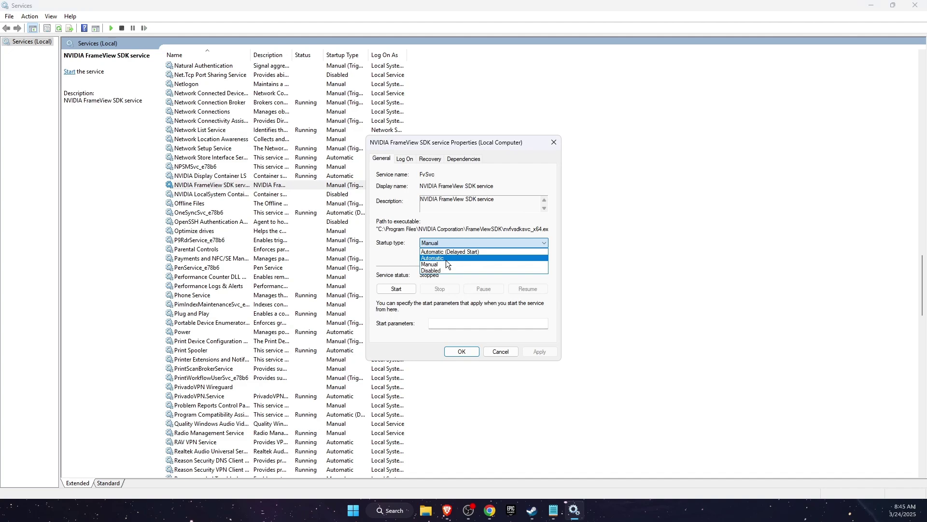
{"action": "left_click", "coordinate": [406, 289]}
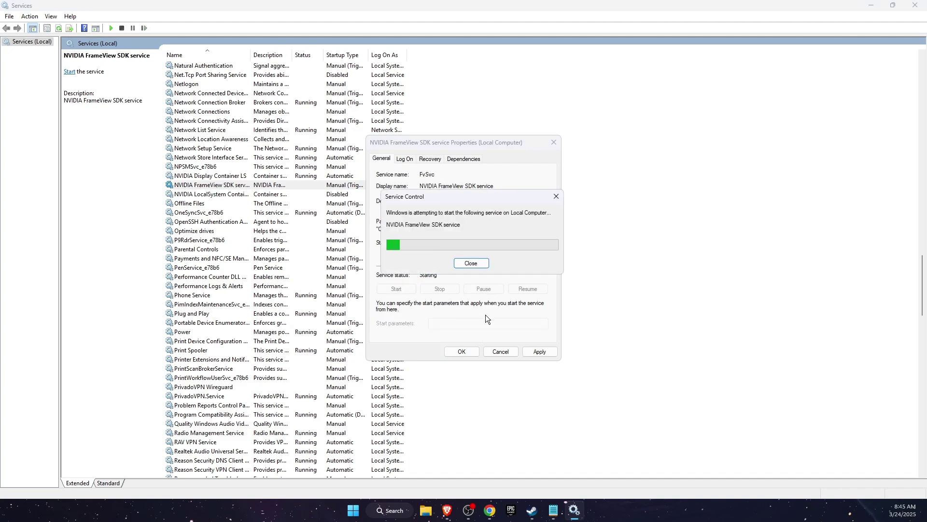
{"action": "left_click", "coordinate": [540, 351]}
{"action": "left_click", "coordinate": [462, 351]}
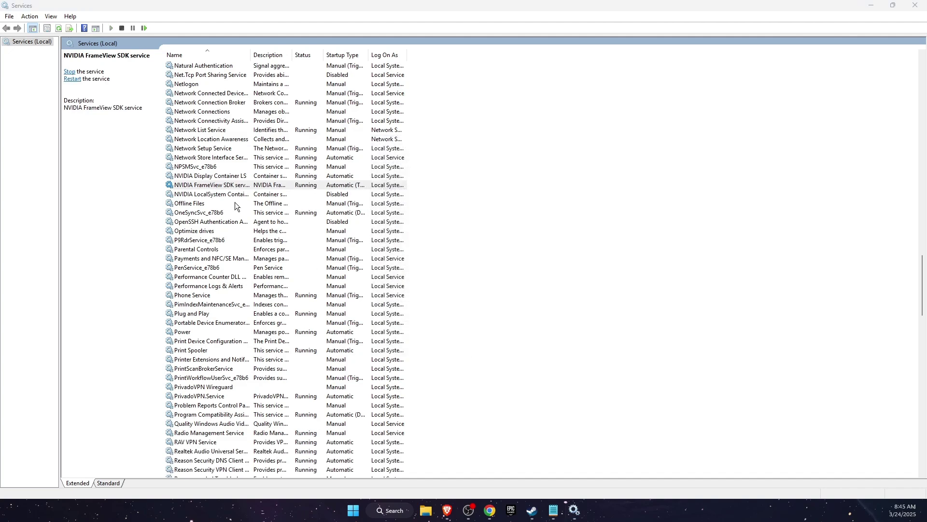
Set NVIDIA LocalSystem Container to Automatic startup and start the service.
{"action": "double_click", "coordinate": [231, 193]}
{"action": "left_click", "coordinate": [432, 243]}
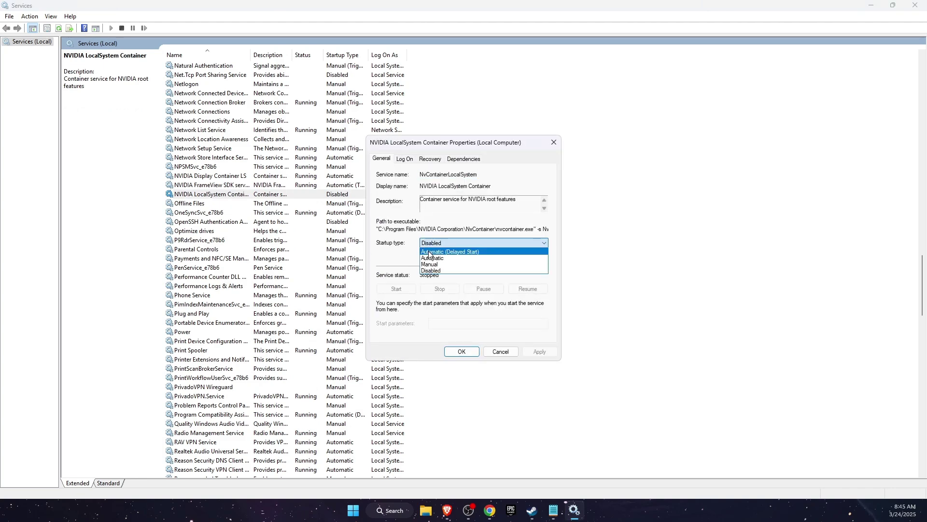
{"action": "left_click", "coordinate": [441, 258]}
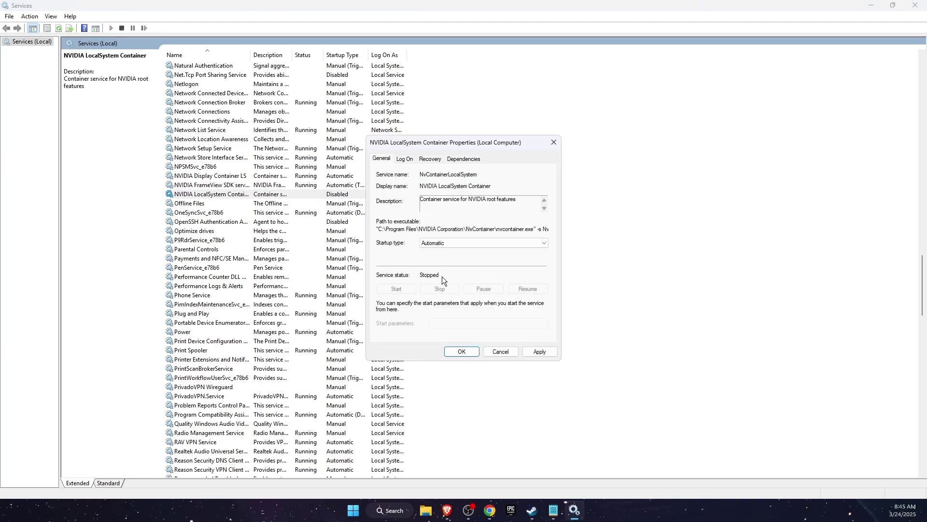
{"action": "left_click", "coordinate": [530, 351]}
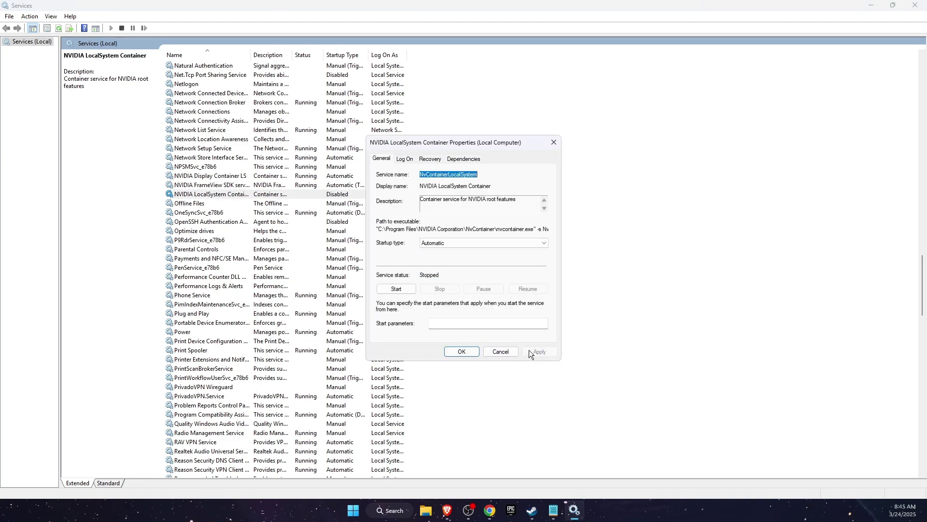
{"action": "left_click", "coordinate": [396, 289]}
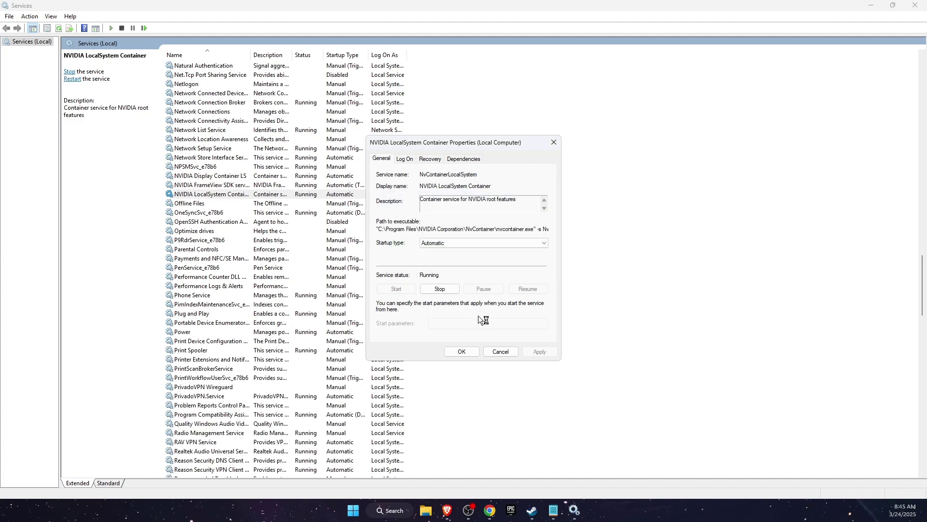
{"action": "left_click", "coordinate": [467, 349]}
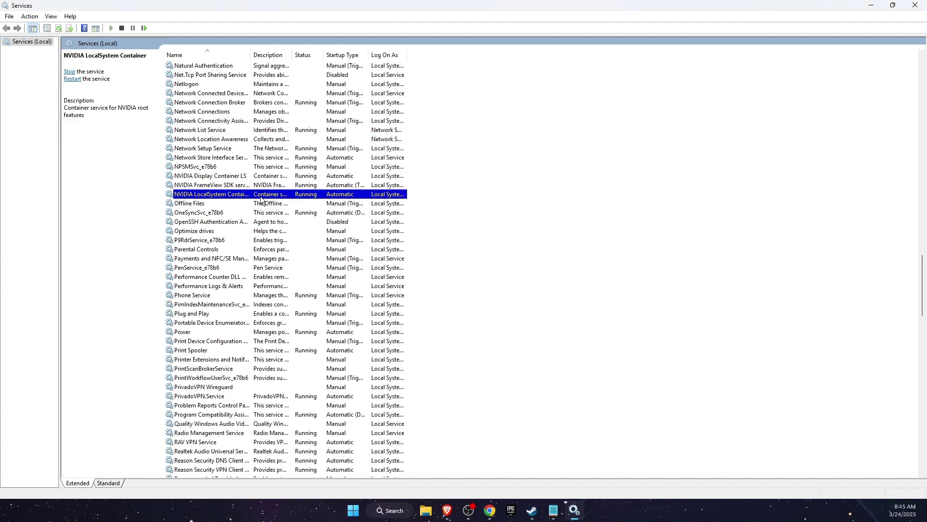
Restart NVIDIA Display Container LS, FrameView SDK and LocalSystem Container from their context menus.
{"action": "right_click", "coordinate": [210, 174]}
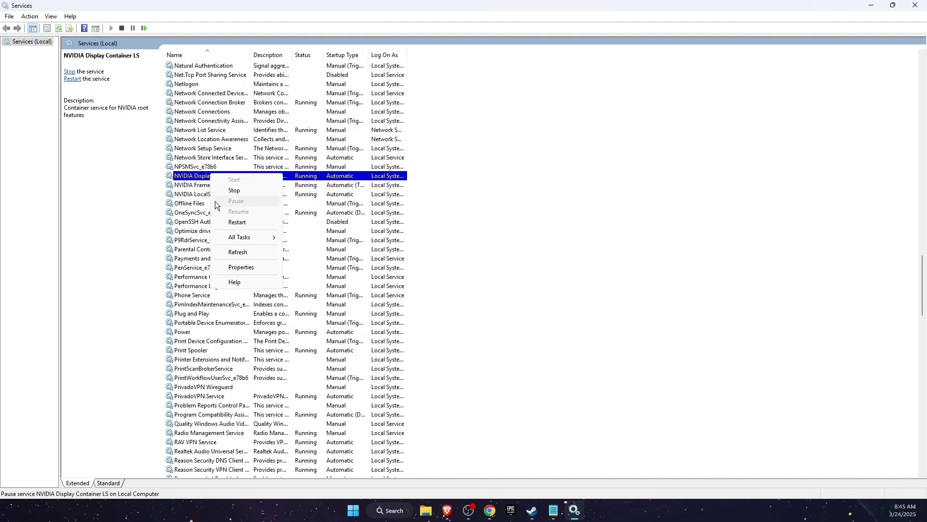
{"action": "left_click", "coordinate": [229, 223]}
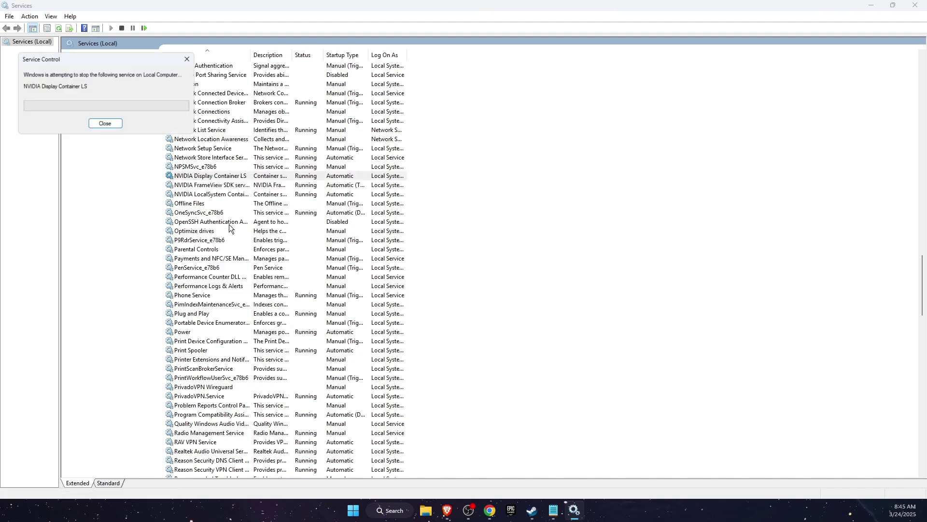
{"action": "left_click", "coordinate": [210, 189]}
{"action": "right_click", "coordinate": [210, 189]}
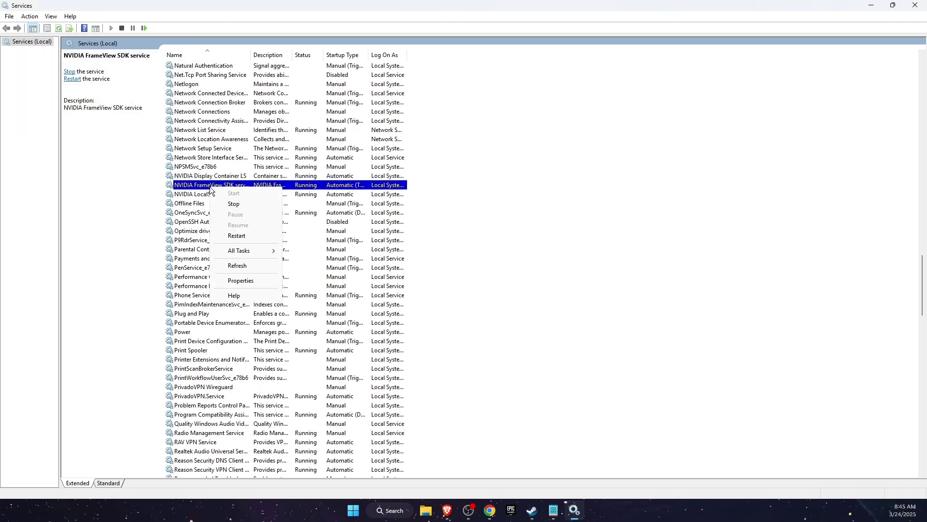
{"action": "left_click", "coordinate": [232, 216]}
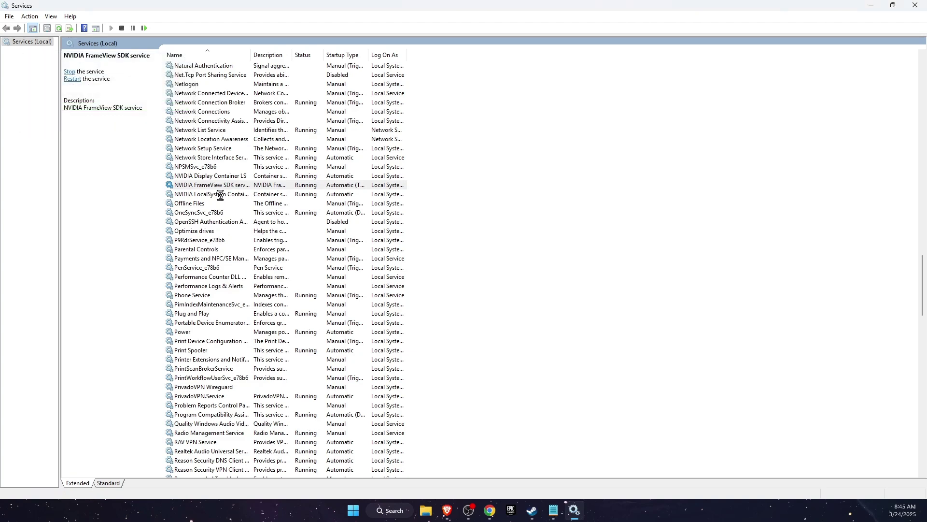
{"action": "right_click", "coordinate": [221, 195]}
{"action": "left_click", "coordinate": [245, 235]}
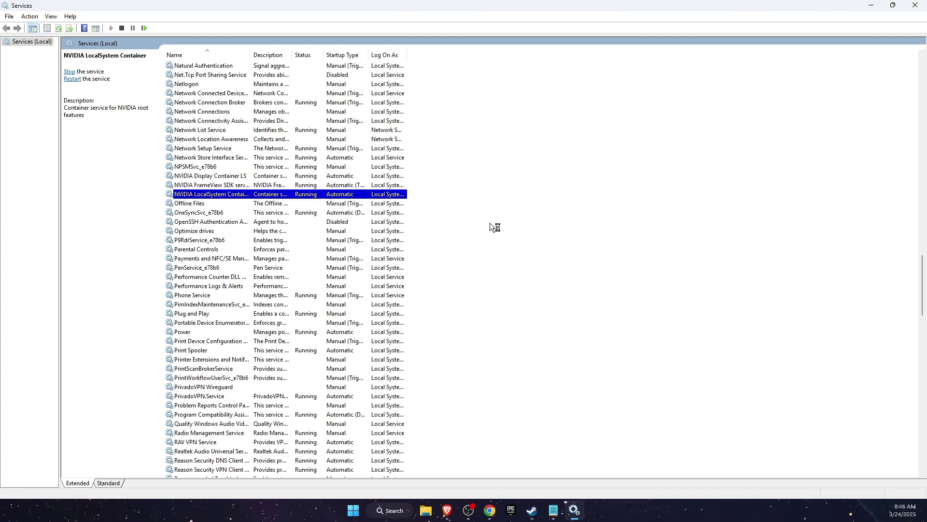
Close Services and launch Device Manager with a 'dev' search, after an abandoned 'nv' search.
{"action": "left_click", "coordinate": [916, 6]}
{"action": "left_click", "coordinate": [404, 510]}
{"action": "type", "text": "b"}
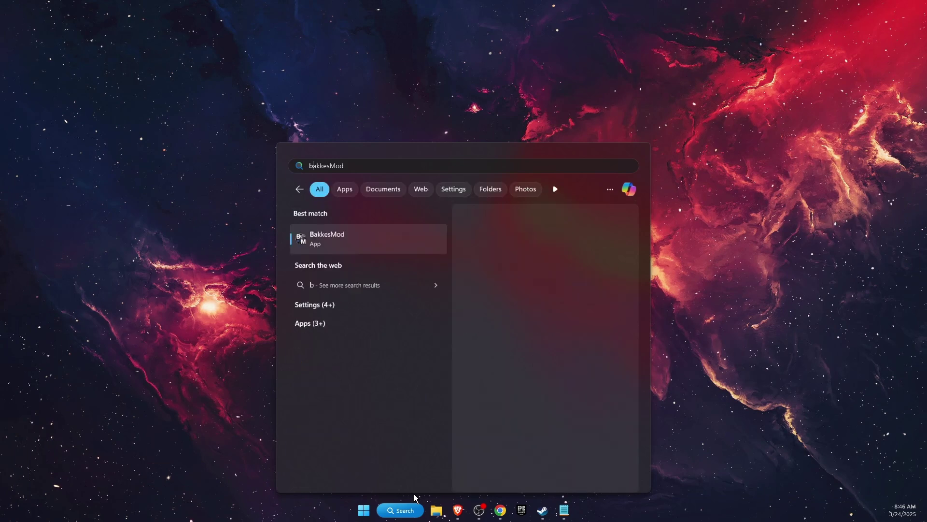
{"action": "key", "text": "BackSpace"}
{"action": "type", "text": "nv"}
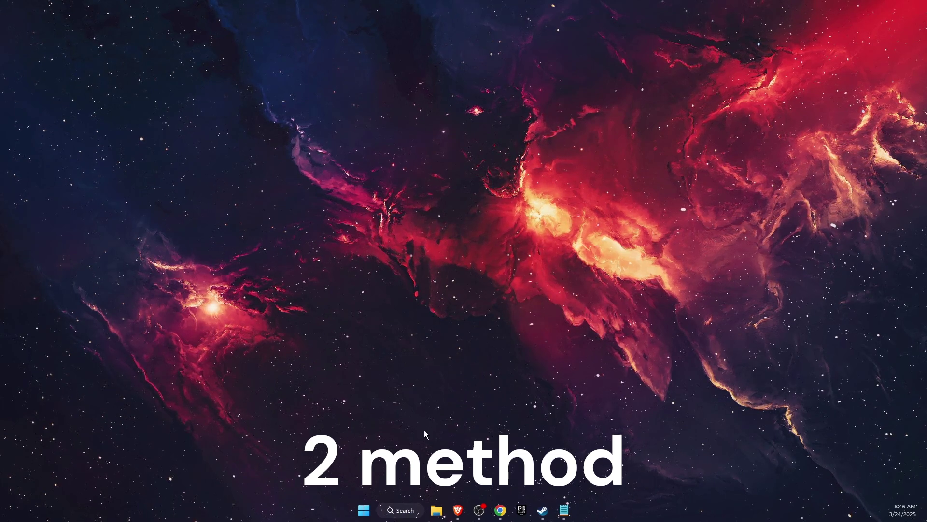
{"action": "left_click", "coordinate": [401, 511]}
{"action": "type", "text": "dev"}
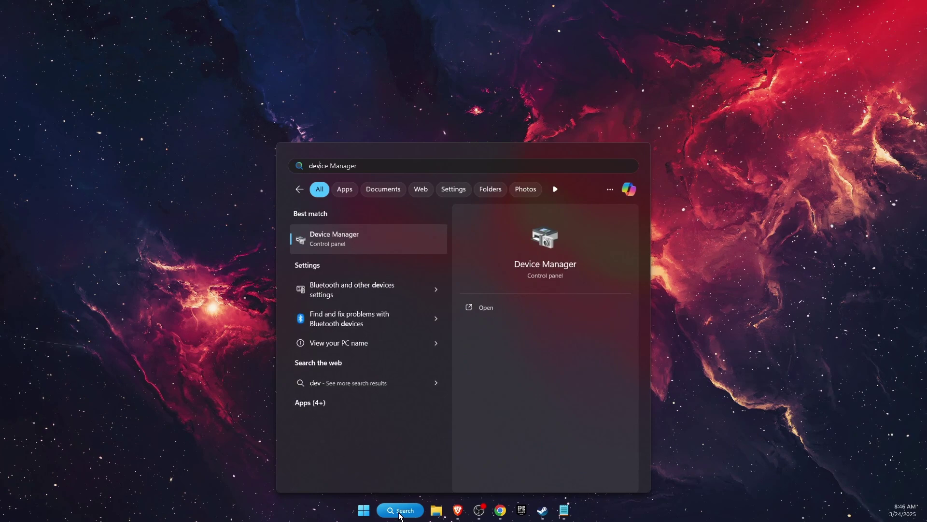
{"action": "key", "text": "Return"}
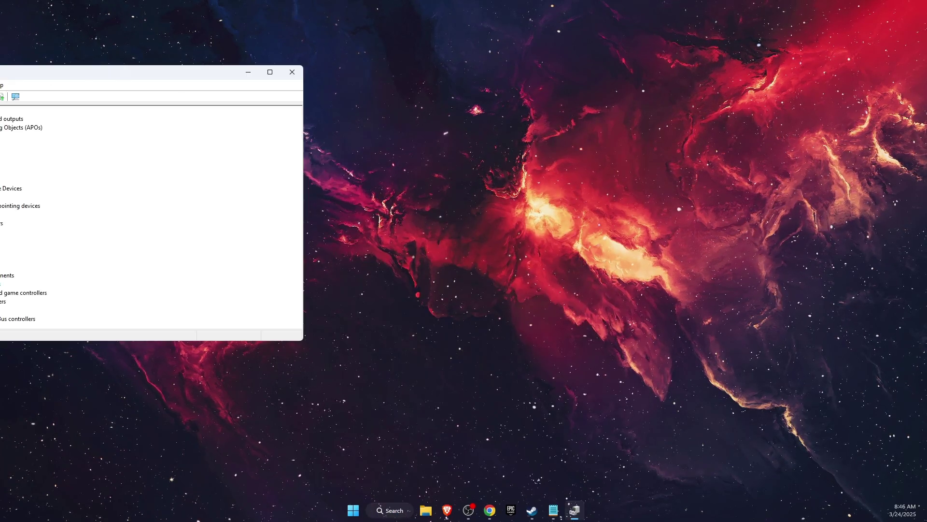
Auto-search for an RTX 4050 Laptop GPU driver, confirm the best is installed, and close Device Manager.
{"action": "left_click_drag", "start_coordinate": [110, 73], "coordinate": [476, 114]}
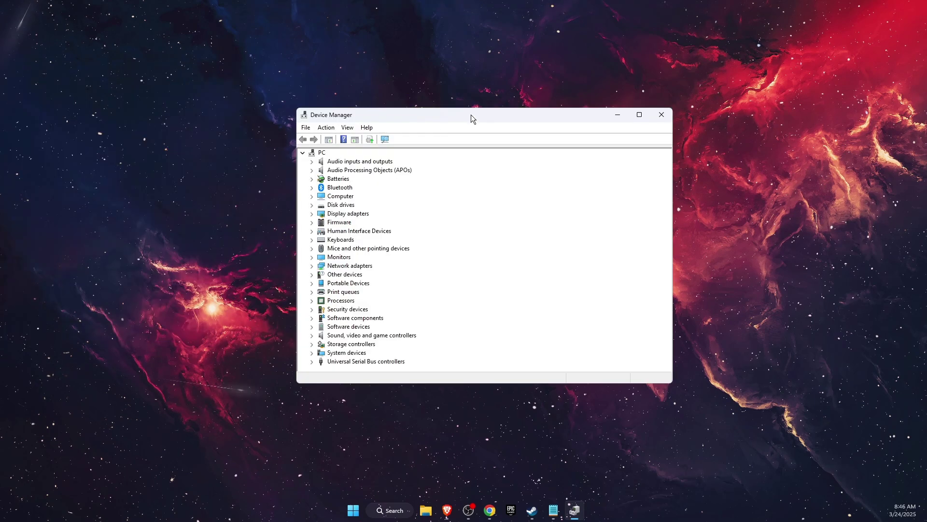
{"action": "left_click", "coordinate": [312, 214]}
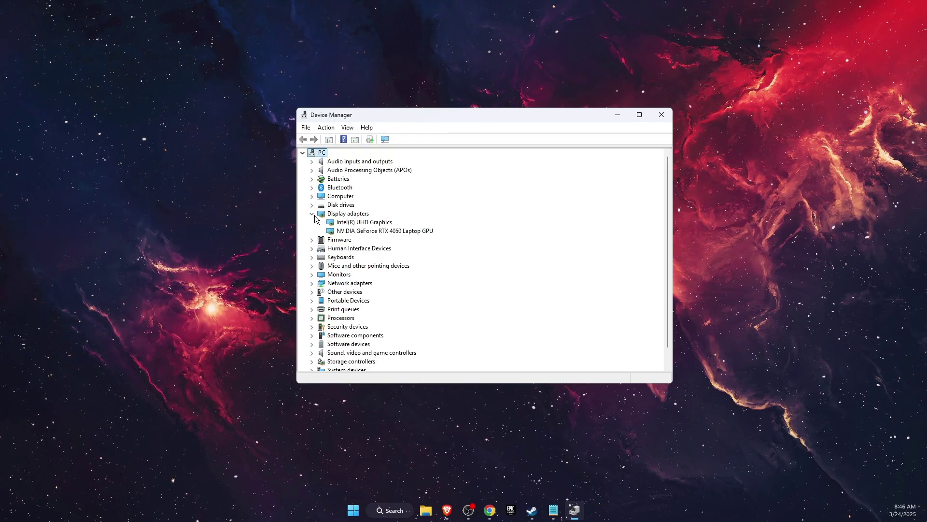
{"action": "left_click", "coordinate": [376, 232]}
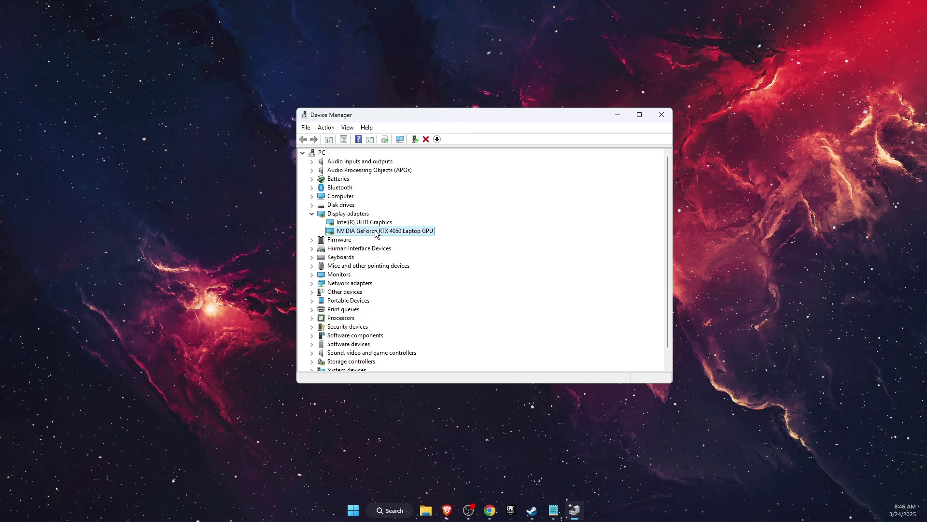
{"action": "right_click", "coordinate": [402, 233]}
{"action": "left_click", "coordinate": [420, 237]}
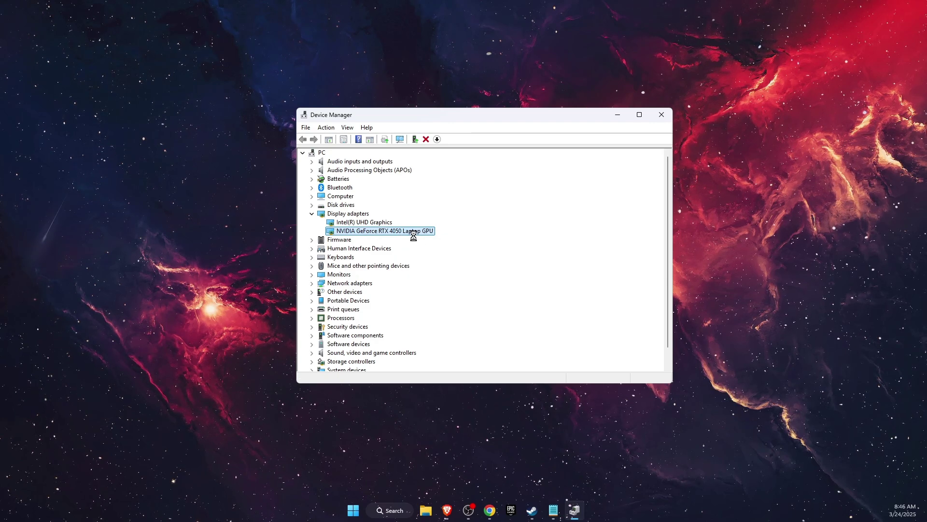
{"action": "left_click", "coordinate": [481, 223]}
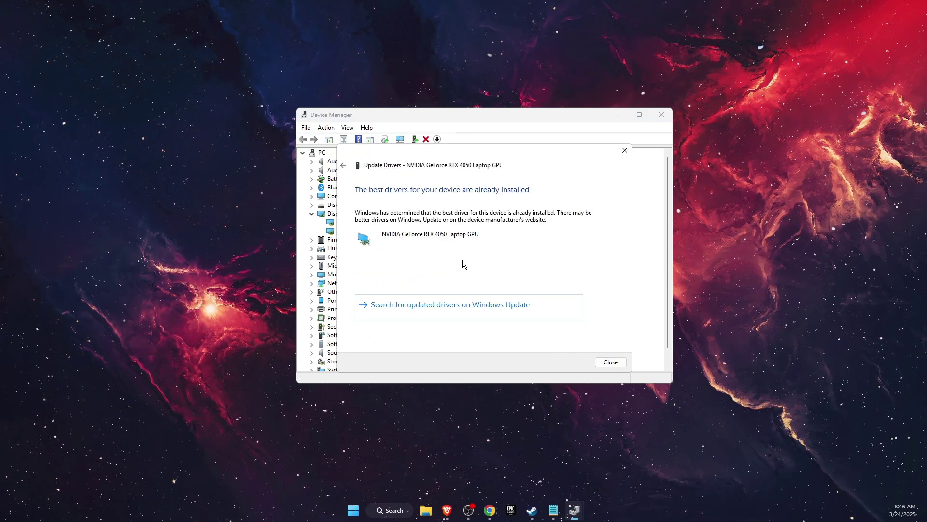
{"action": "left_click", "coordinate": [609, 362]}
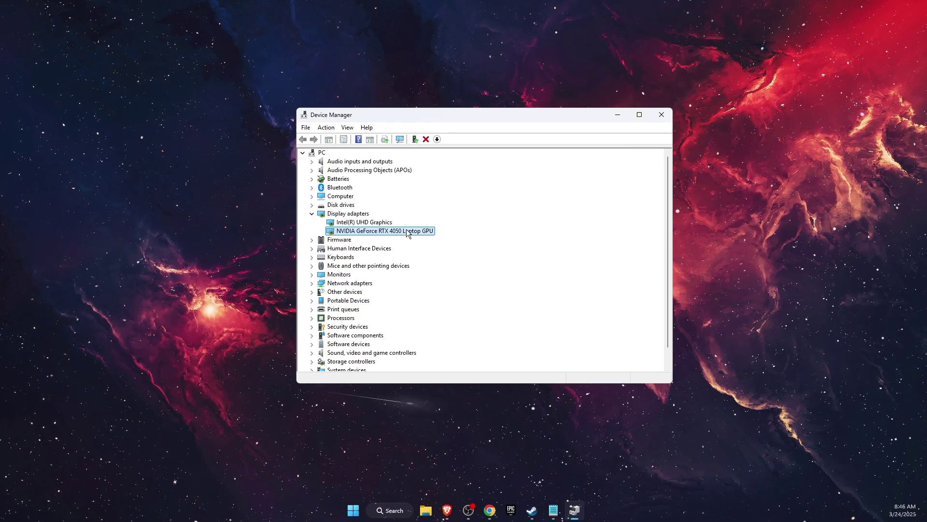
{"action": "left_click", "coordinate": [662, 115]}
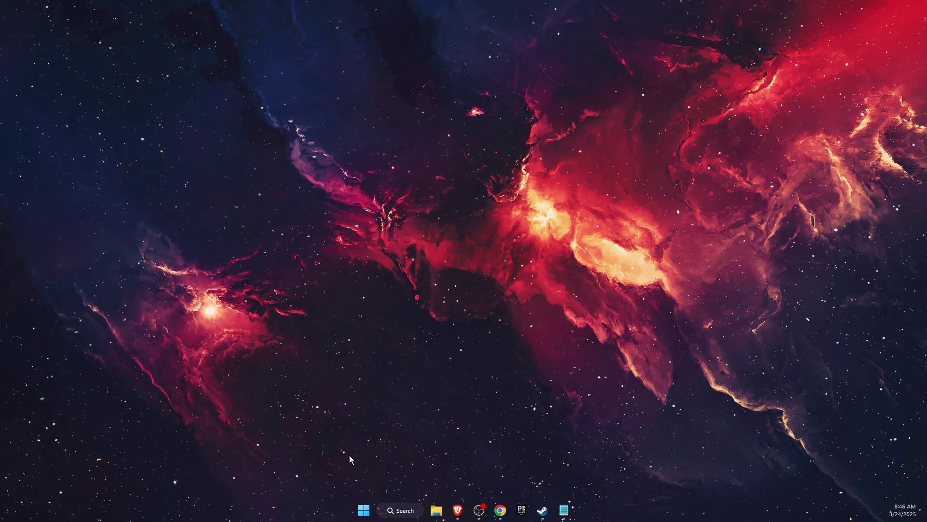
{"action": "left_click", "coordinate": [403, 513]}
{"action": "type", "text": "chec"}
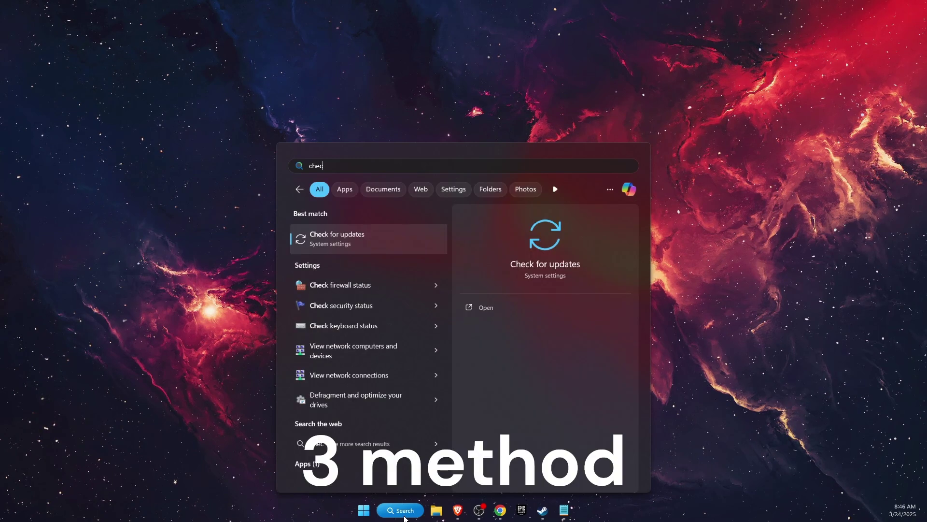
{"action": "left_click", "coordinate": [386, 245]}
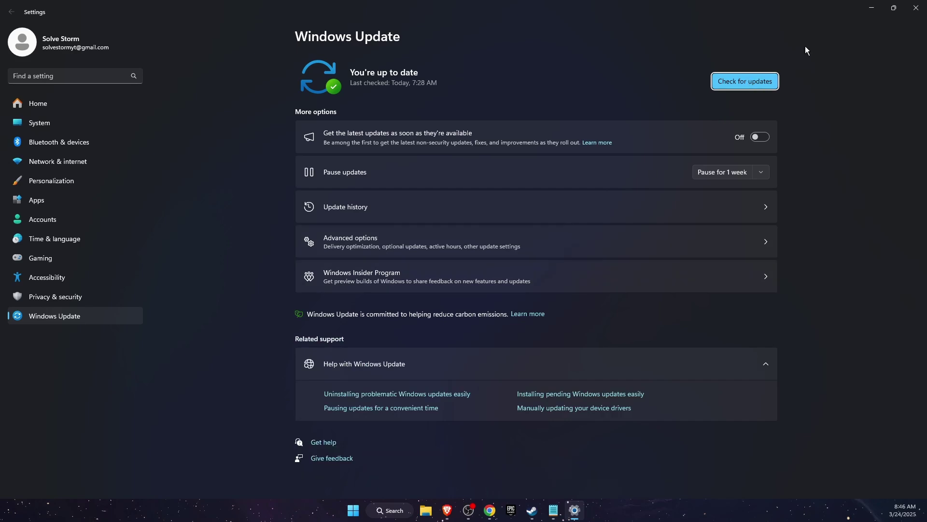
{"action": "left_click", "coordinate": [916, 8]}
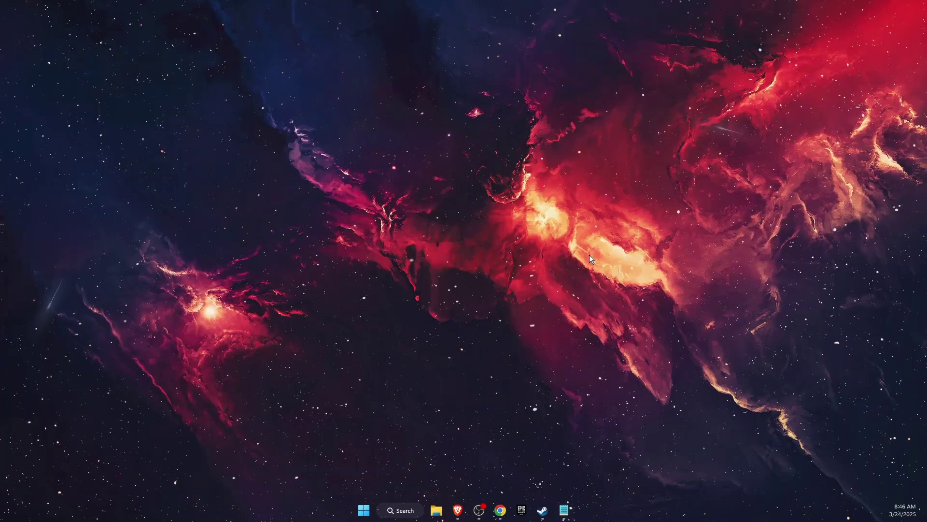
Open the %temp% folder through the Run dialog found by searching 'run'.
{"action": "left_click", "coordinate": [400, 508]}
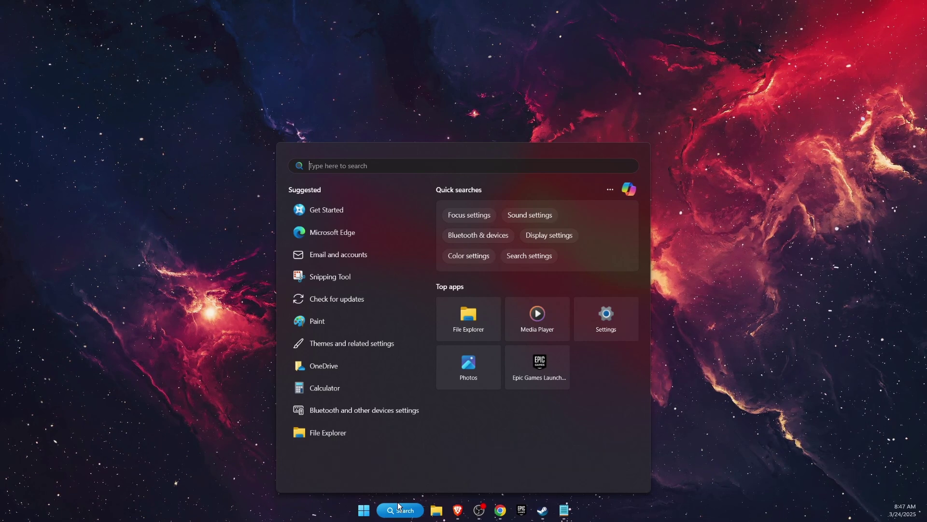
{"action": "type", "text": "run"}
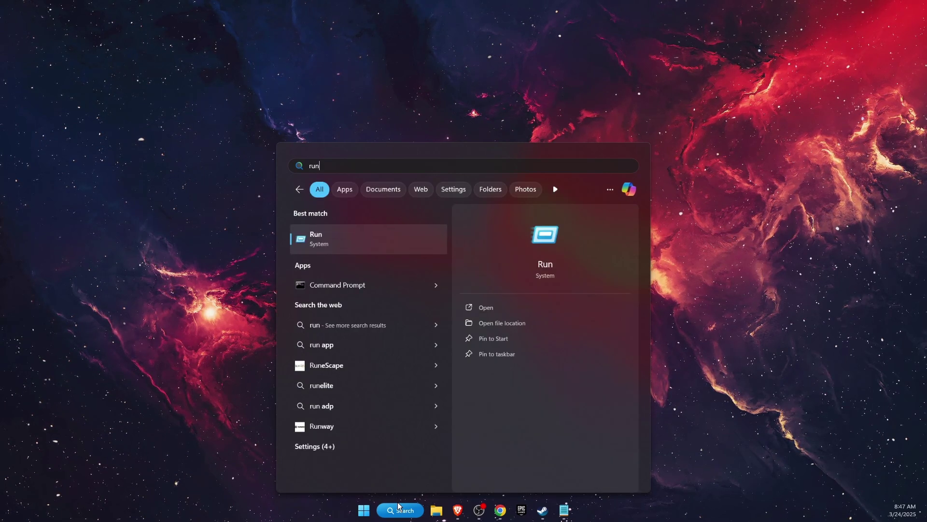
{"action": "key", "text": "Return"}
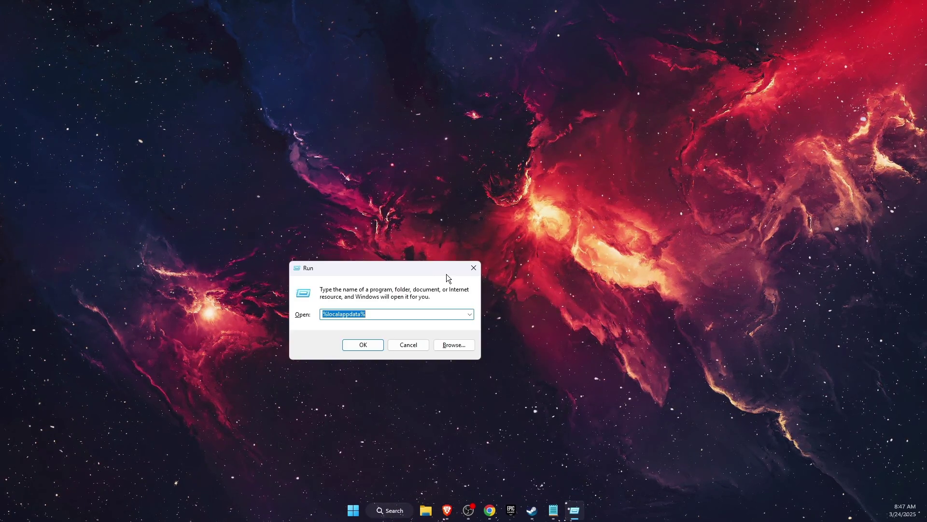
{"action": "type", "text": "%temp%"}
{"action": "key", "text": "Return"}
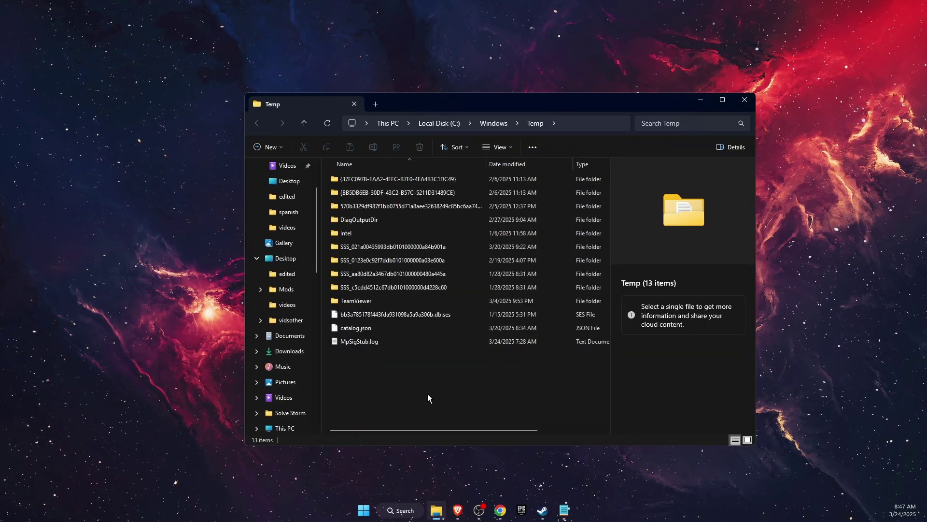
Select all 13 Temp items and view their context menu, then close the folder without deleting.
{"action": "left_click_drag", "start_coordinate": [427, 394], "coordinate": [352, 161]}
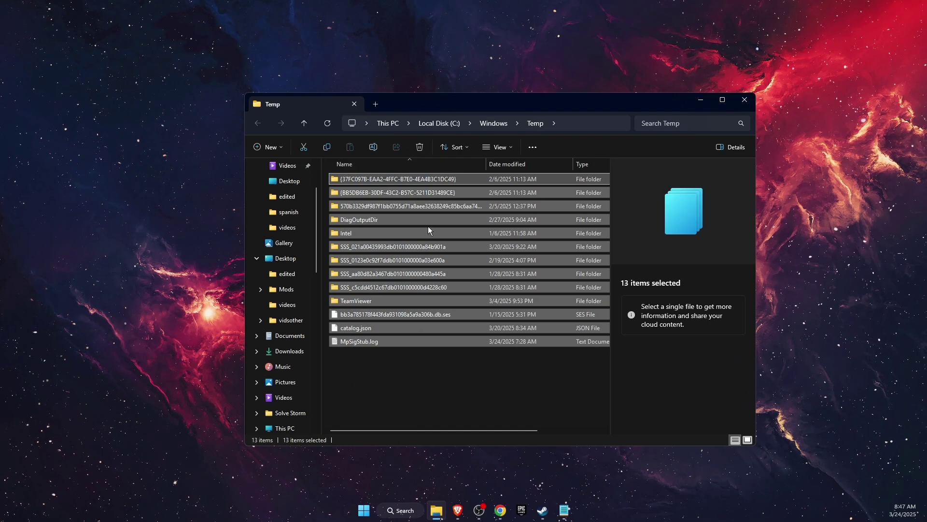
{"action": "right_click", "coordinate": [423, 226]}
{"action": "left_click_drag", "start_coordinate": [392, 393], "coordinate": [380, 181]}
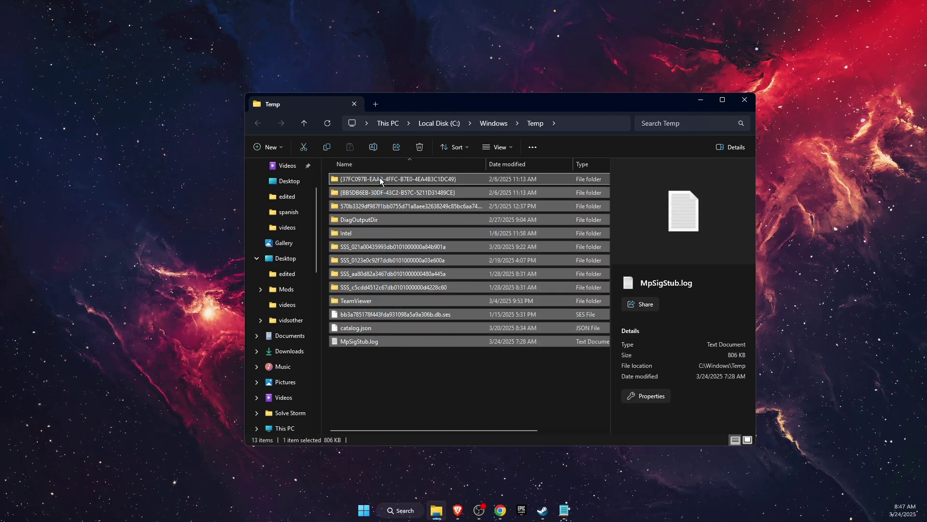
{"action": "right_click", "coordinate": [381, 181]}
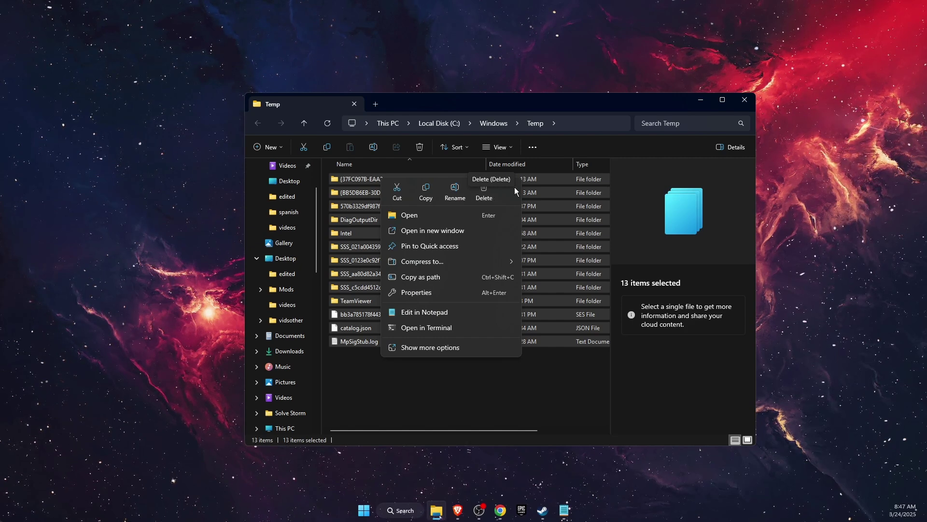
{"action": "left_click", "coordinate": [736, 105]}
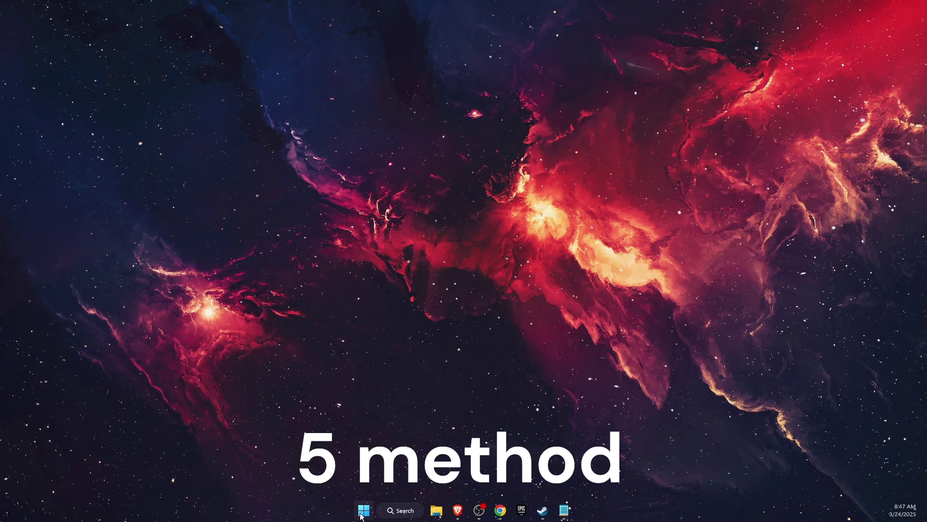
Check the Restart option in the Start menu's power options, then close Start.
{"action": "left_click", "coordinate": [363, 510]}
{"action": "left_click", "coordinate": [584, 477]}
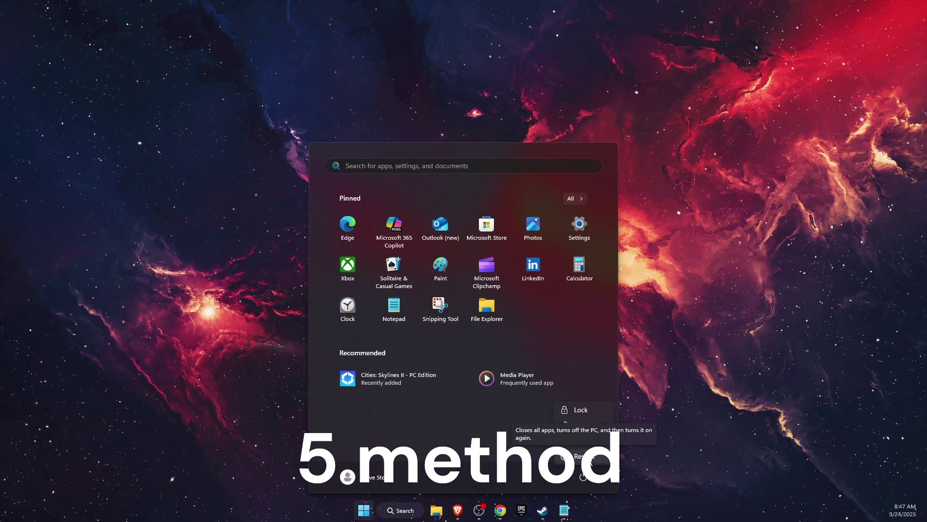
{"action": "left_click", "coordinate": [766, 331]}
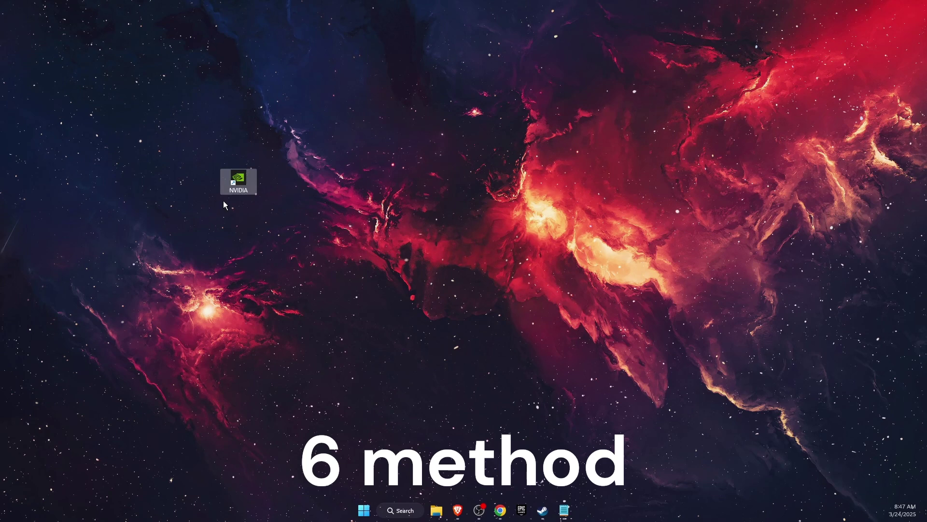
Run the NVIDIA desktop shortcut as administrator.
{"action": "right_click", "coordinate": [248, 188]}
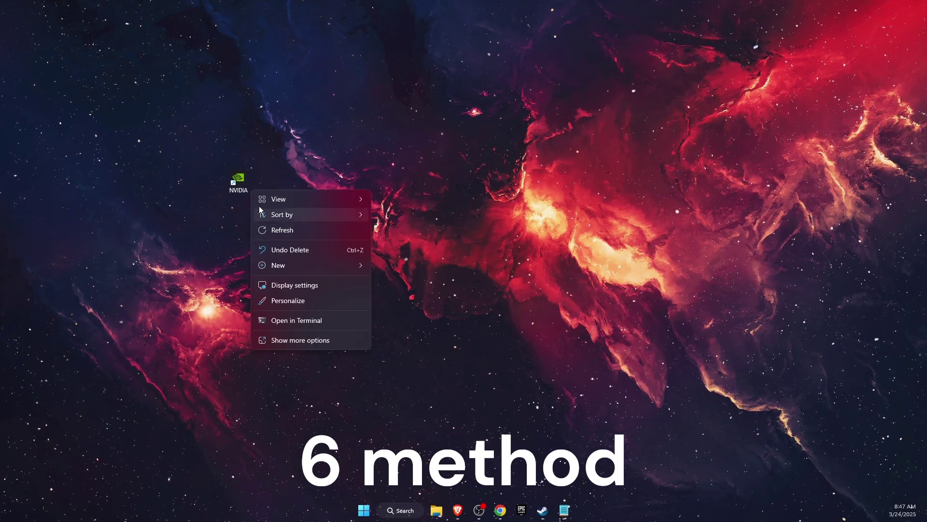
{"action": "left_click", "coordinate": [240, 179]}
{"action": "right_click", "coordinate": [240, 177]}
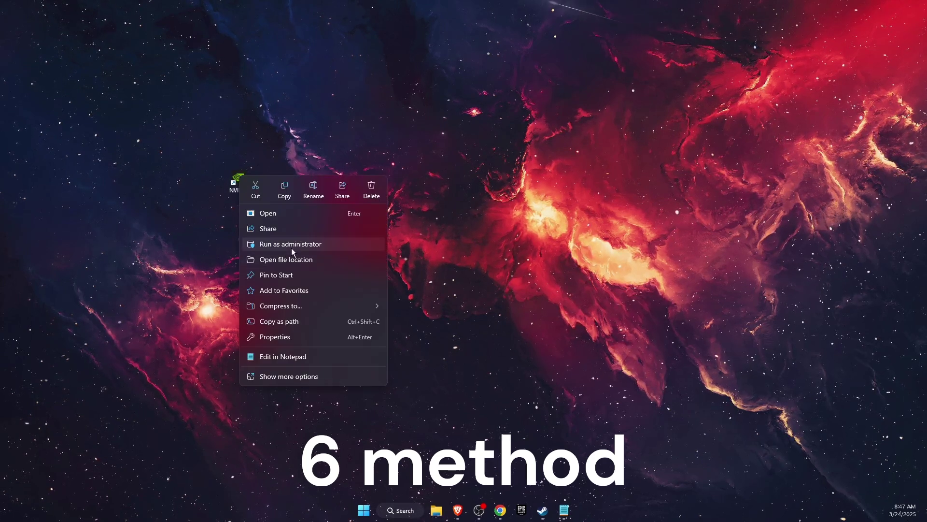
{"action": "left_click", "coordinate": [291, 244]}
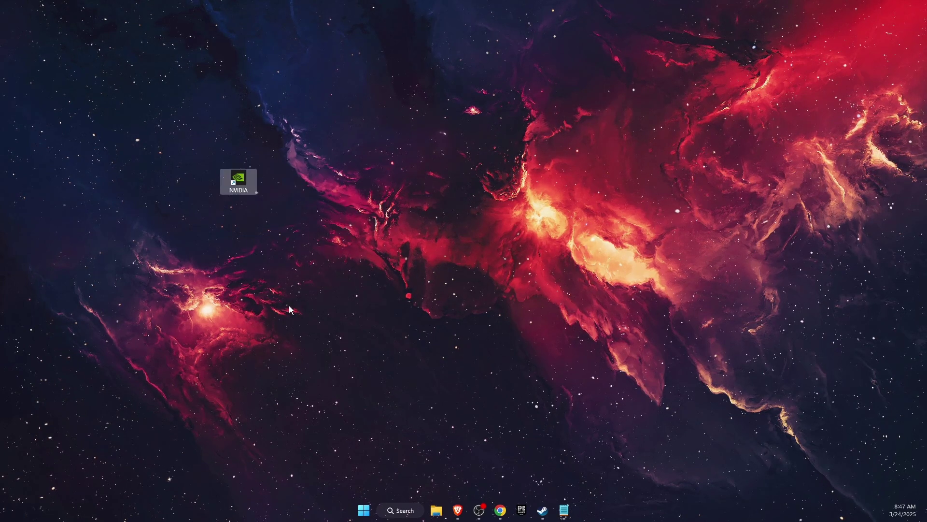
Open Installed apps in Settings and filter it by 'nvi' to list the seven NVIDIA entries.
{"action": "left_click", "coordinate": [412, 511]}
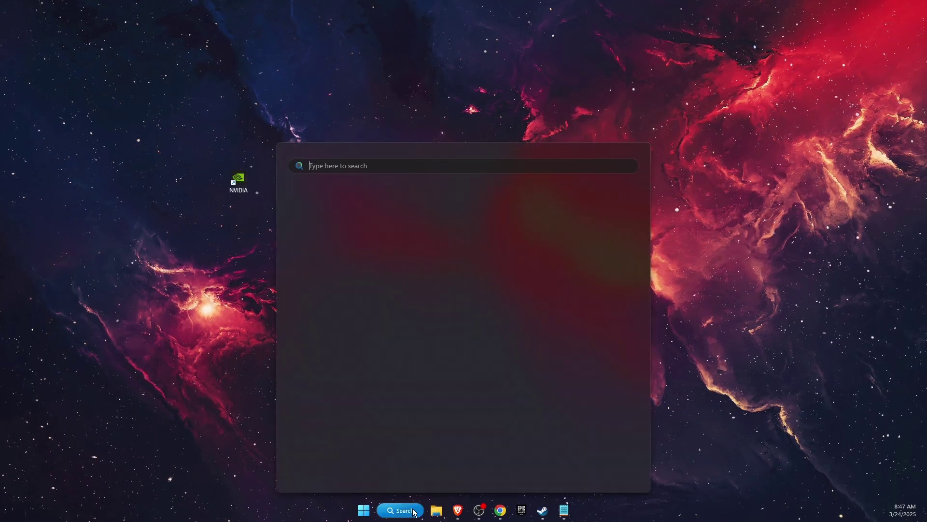
{"action": "type", "text": "installed"}
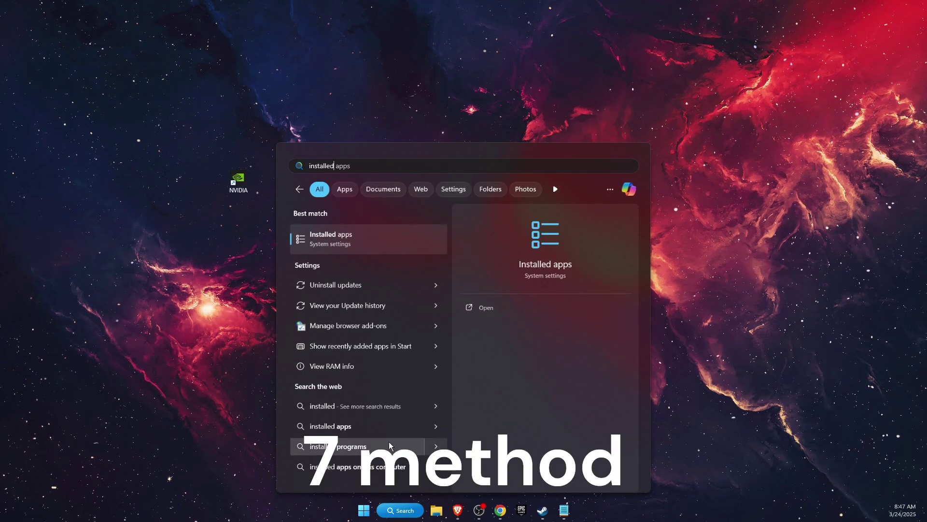
{"action": "left_click", "coordinate": [355, 242]}
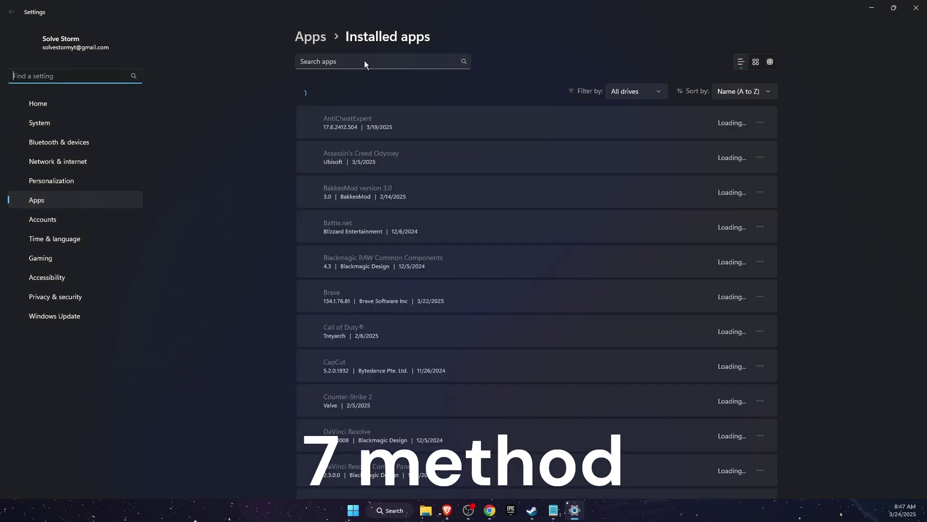
{"action": "left_click", "coordinate": [345, 60]}
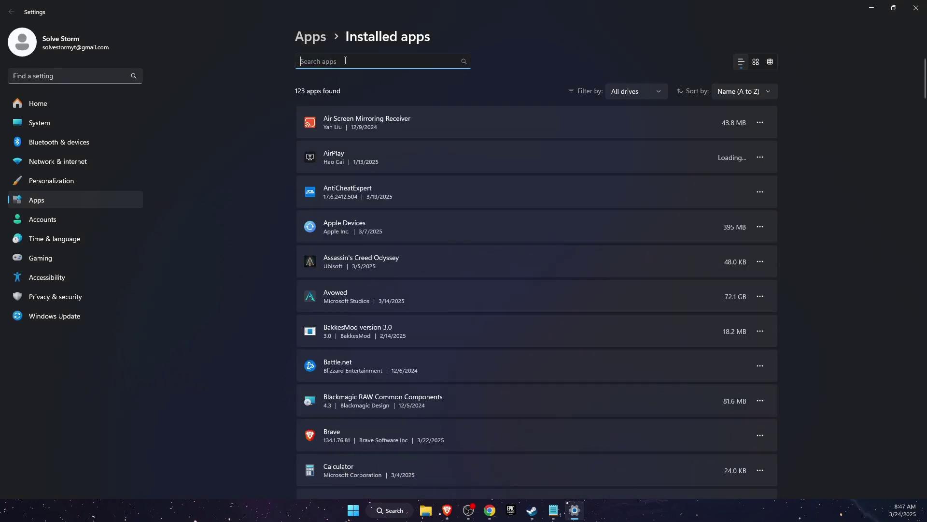
{"action": "type", "text": "nvi"}
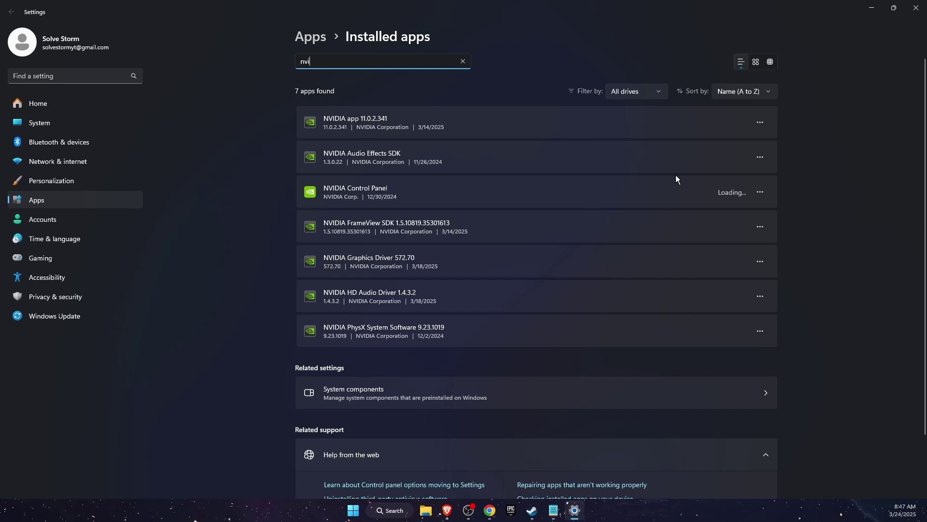
Check the NVIDIA app Drivers page offering Game Ready Driver 572.83, then close the app.
{"action": "left_click", "coordinate": [763, 120]}
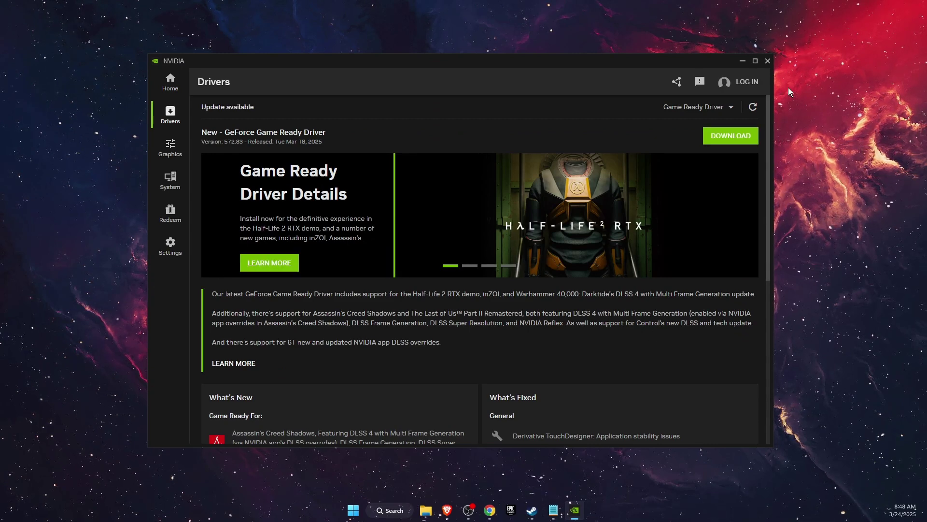
{"action": "left_click", "coordinate": [768, 61]}
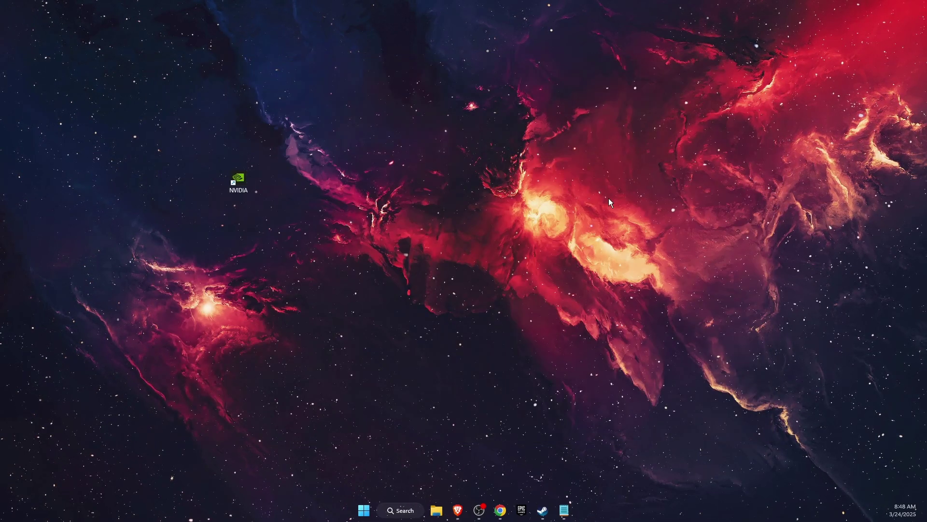